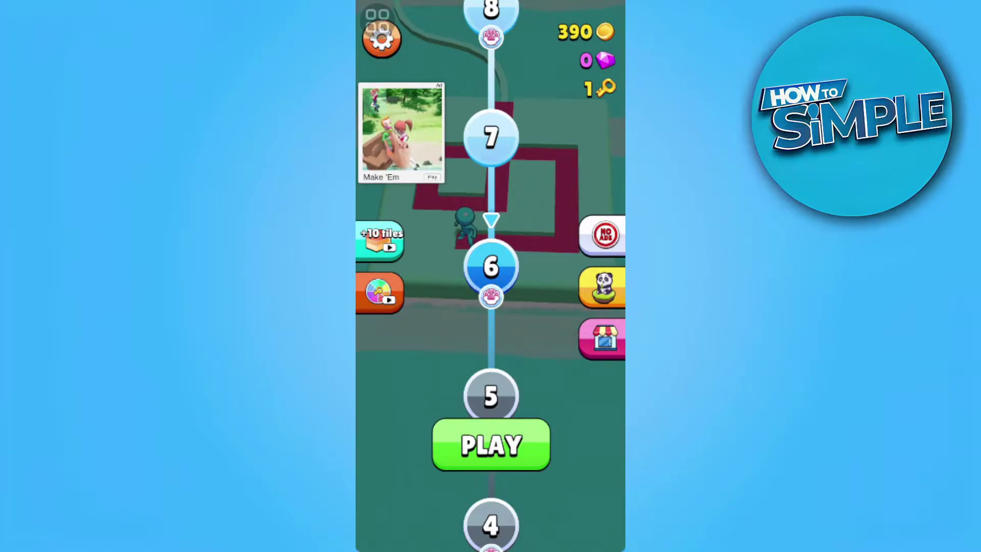
Step: Open the game's special offers shop showing the Remove Ads purchase options
{"action": "left_click", "coordinate": [604, 234]}
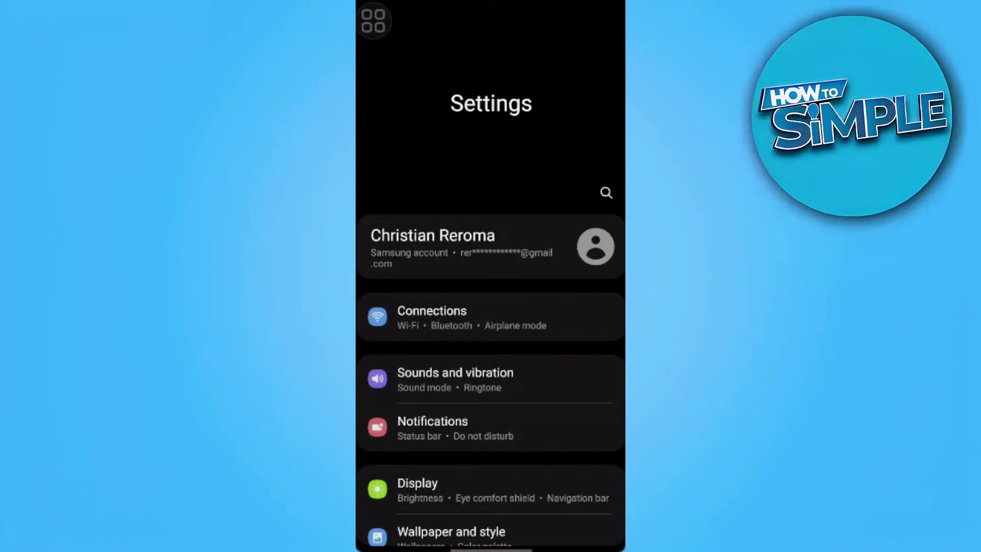
Step: Search the Settings for 'sync'
{"action": "left_click", "coordinate": [607, 192]}
{"action": "left_click", "coordinate": [409, 426]}
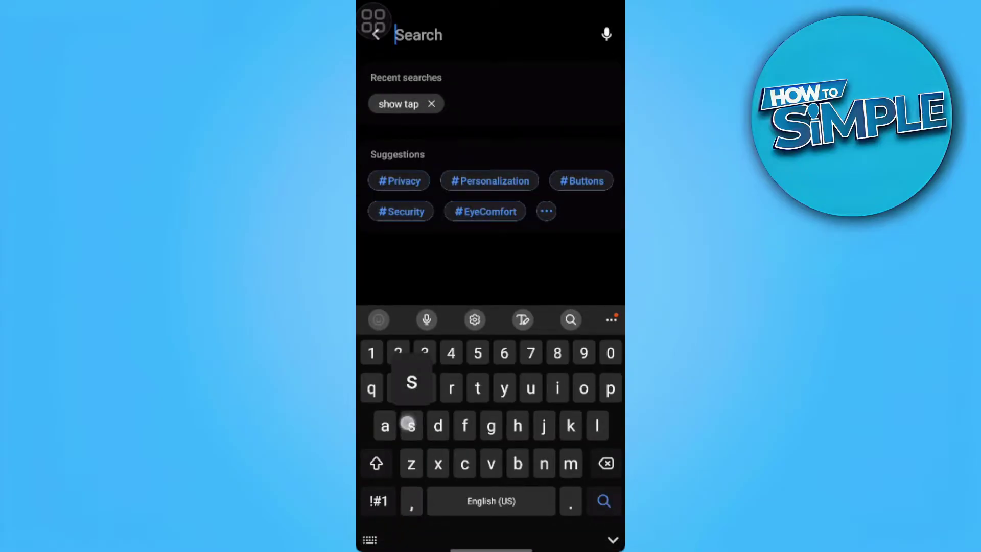
{"action": "left_click", "coordinate": [504, 388]}
{"action": "left_click", "coordinate": [543, 464]}
{"action": "type", "text": "sync"}
{"action": "left_click", "coordinate": [463, 463]}
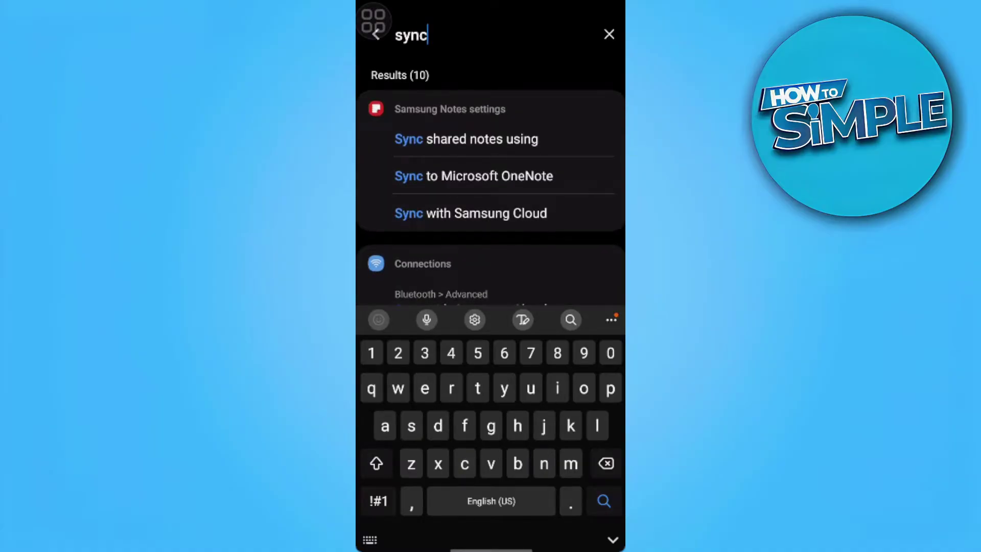
Step: Browse the sync results without the keyboard, then clear the query back to suggestions
{"action": "left_click", "coordinate": [611, 538]}
{"action": "left_click_drag", "start_coordinate": [560, 398], "coordinate": [490, 192]}
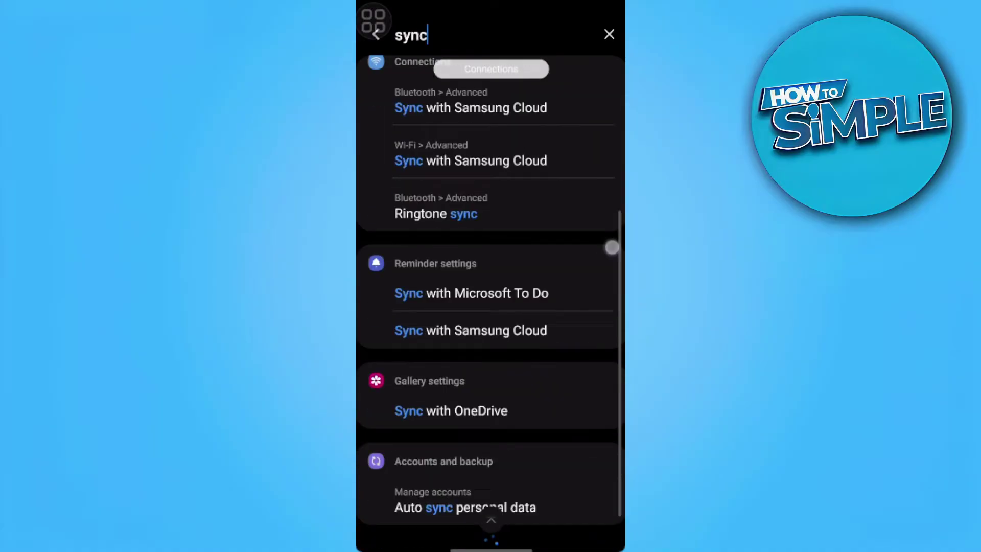
{"action": "left_click", "coordinate": [568, 433]}
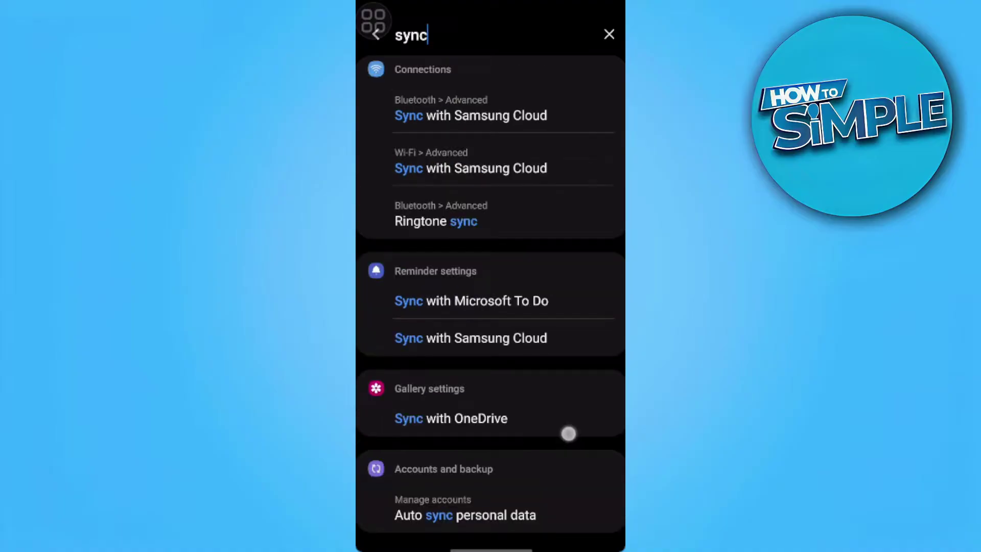
{"action": "left_click", "coordinate": [609, 34]}
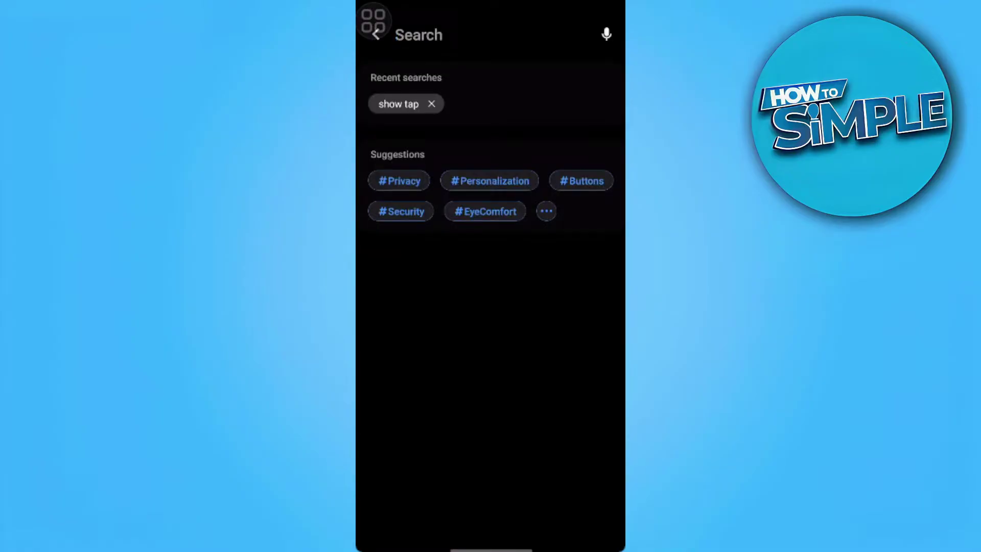
{"action": "left_click_drag", "start_coordinate": [613, 301], "coordinate": [564, 329]}
{"action": "left_click_drag", "start_coordinate": [551, 425], "coordinate": [575, 287]}
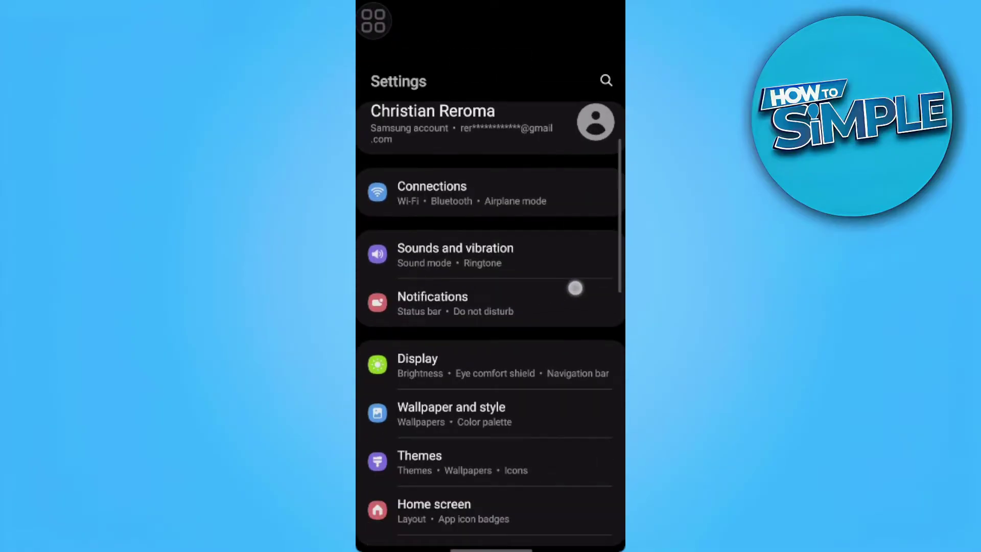
{"action": "scroll", "coordinate": [542, 369], "scroll_direction": "down", "scroll_amount": 10}
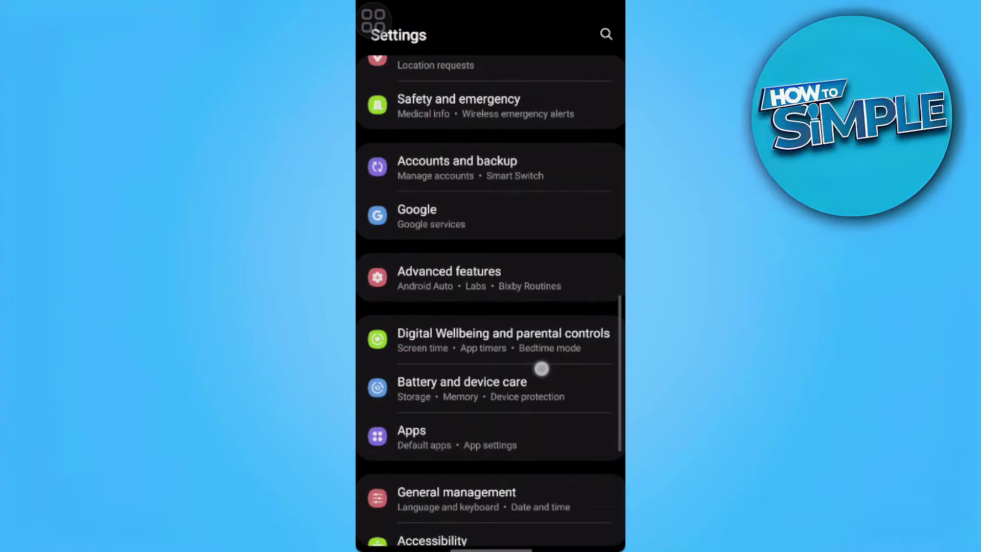
Step: Open the Accounts and backup page from the main Settings list
{"action": "left_click", "coordinate": [578, 151]}
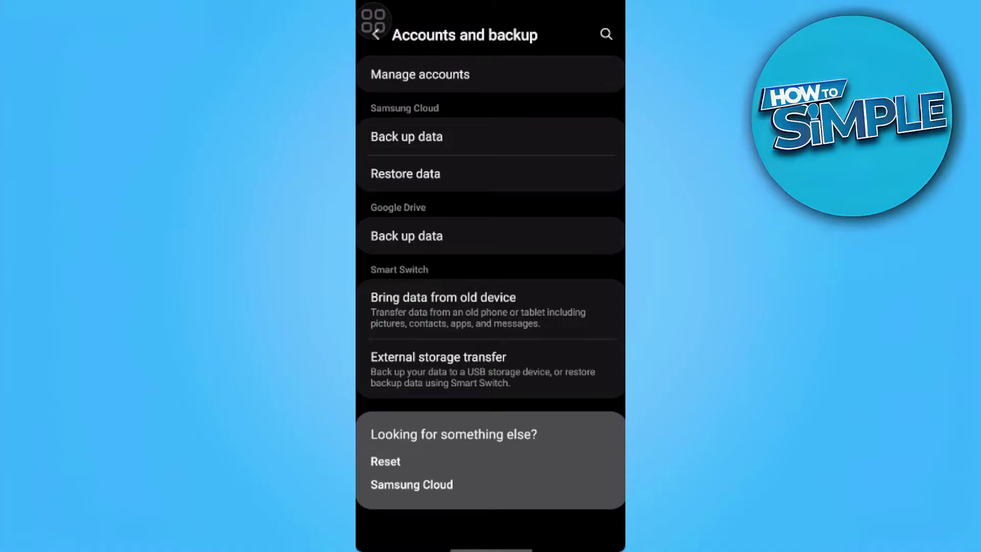
Step: Open Manage accounts and the Google account's sync options, then return to the home screen
{"action": "left_click", "coordinate": [421, 74]}
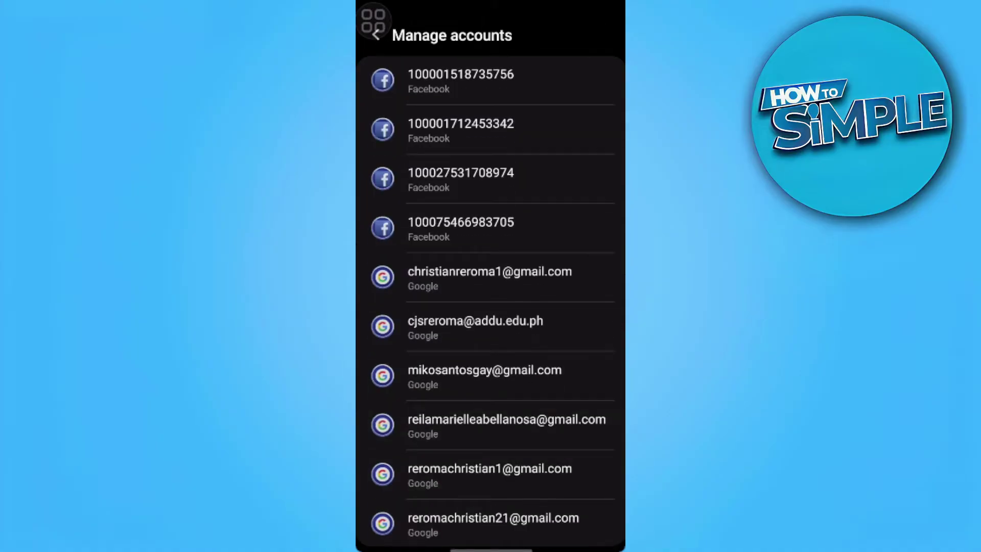
{"action": "scroll", "coordinate": [545, 398], "scroll_direction": "down", "scroll_amount": 3}
{"action": "scroll", "coordinate": [545, 363], "scroll_direction": "down", "scroll_amount": 3}
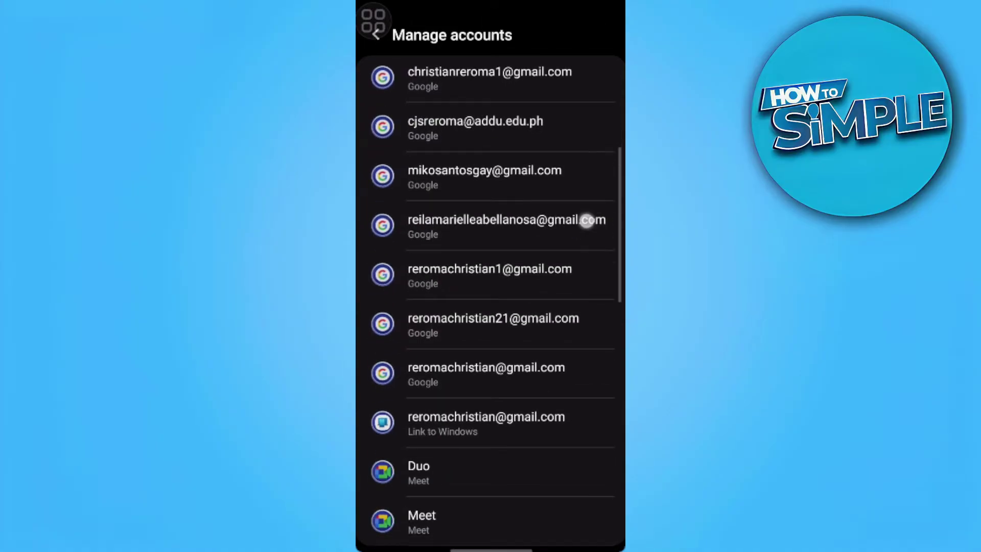
{"action": "scroll", "coordinate": [549, 391], "scroll_direction": "up", "scroll_amount": 1}
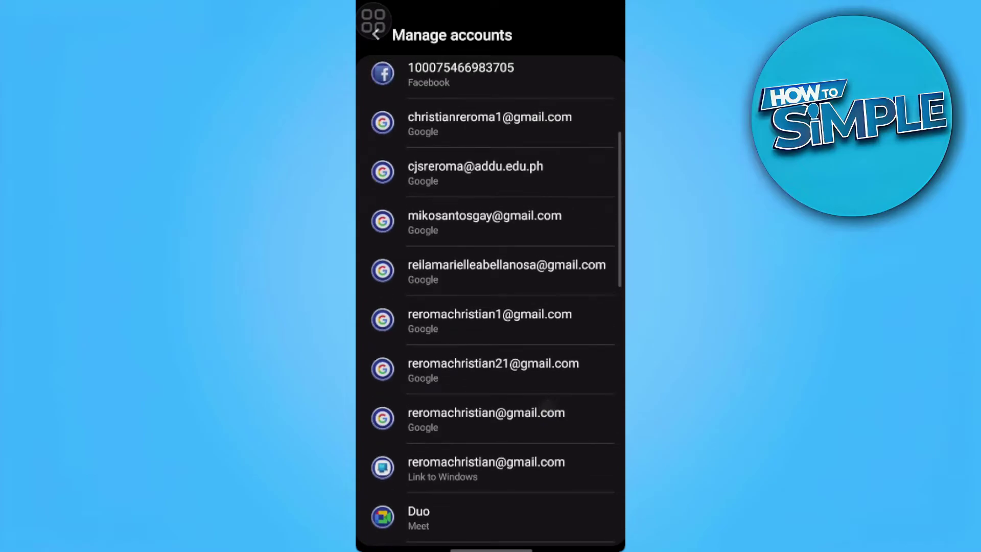
{"action": "scroll", "coordinate": [571, 364], "scroll_direction": "down", "scroll_amount": 1}
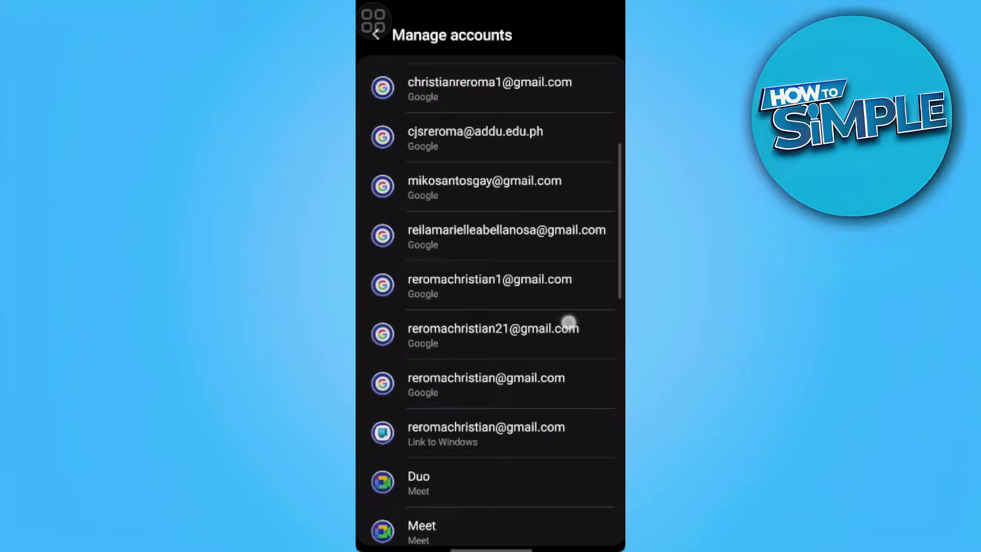
{"action": "left_click", "coordinate": [557, 377]}
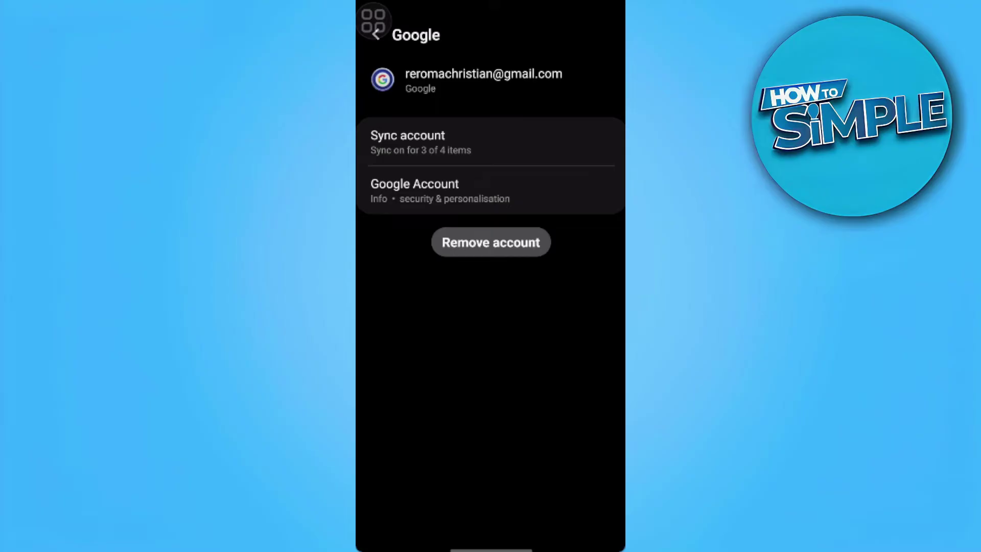
{"action": "left_click_drag", "start_coordinate": [491, 546], "coordinate": [522, 464]}
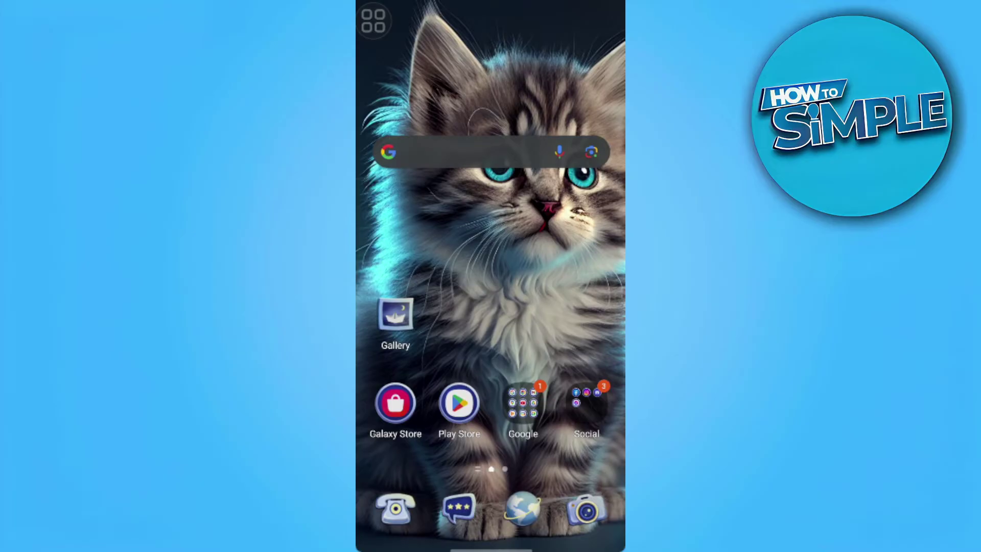
Step: Check the Play Store's signed-in Google account, then close all recent apps
{"action": "left_click", "coordinate": [460, 403]}
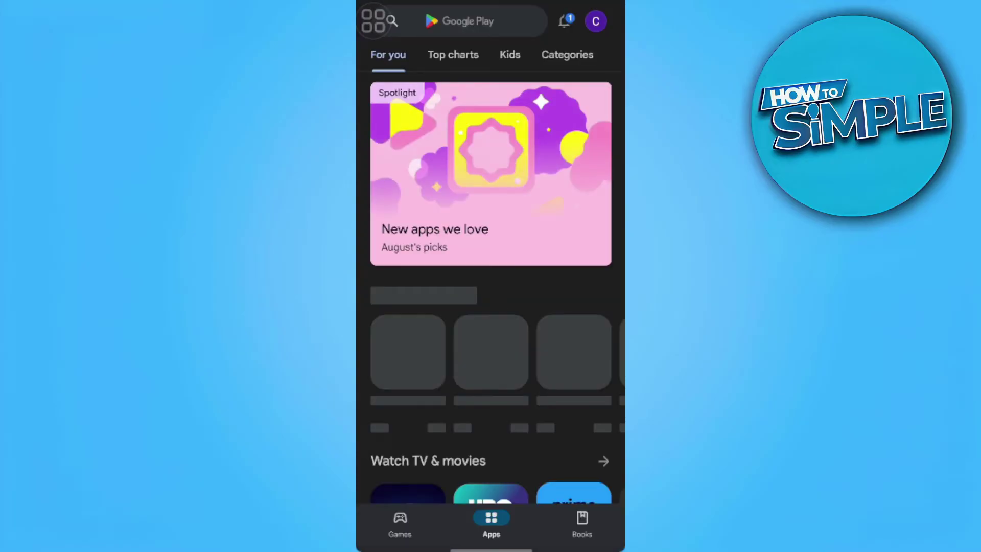
{"action": "left_click", "coordinate": [596, 21]}
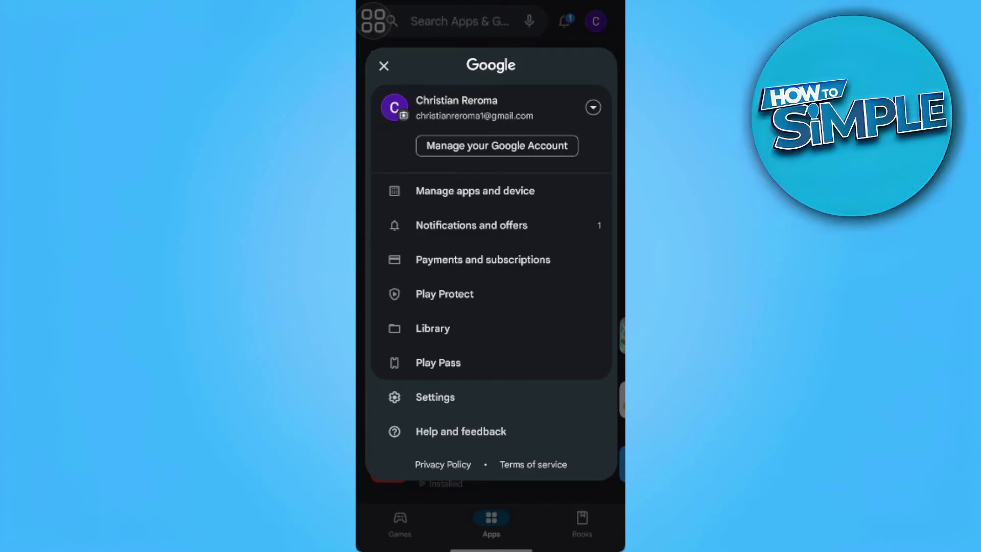
{"action": "left_click", "coordinate": [383, 66]}
{"action": "key", "text": "alt+Tab"}
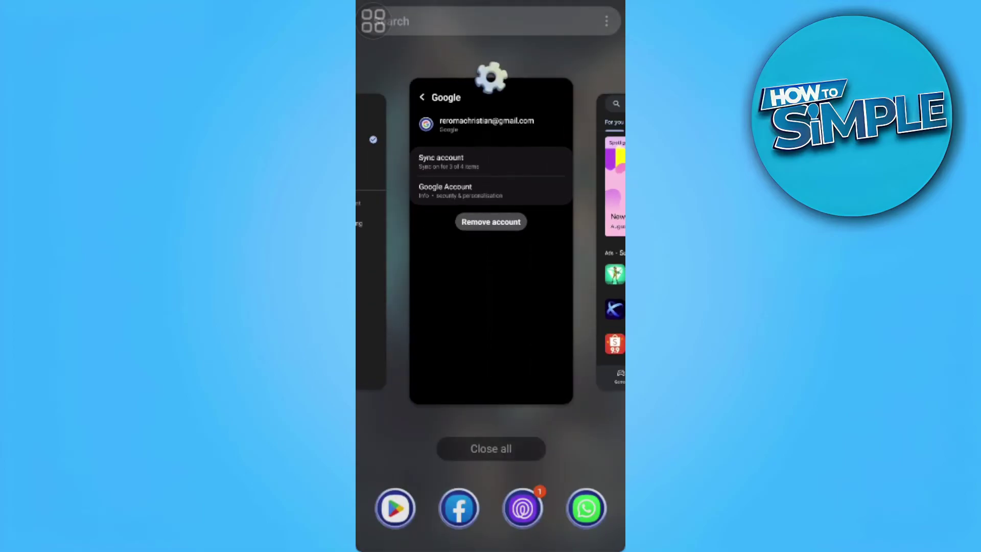
{"action": "left_click", "coordinate": [491, 448]}
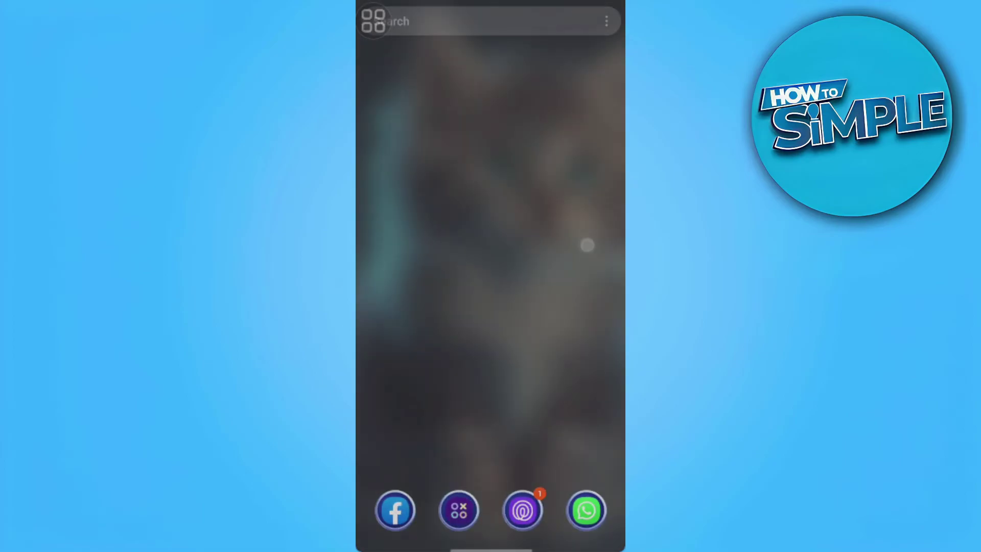